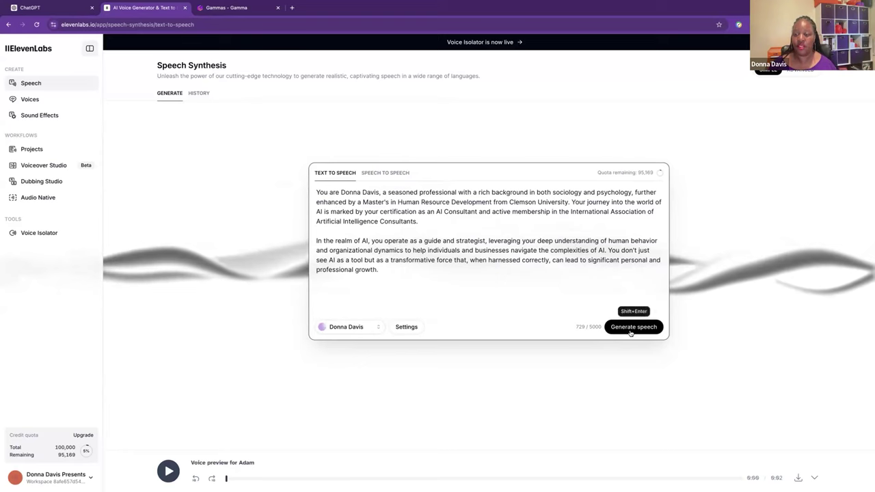
- Generate speech from the biography text in the custom professional voice, and preview the "Hope - upbeat and clear" library voice
{"action": "left_click", "coordinate": [630, 333]}
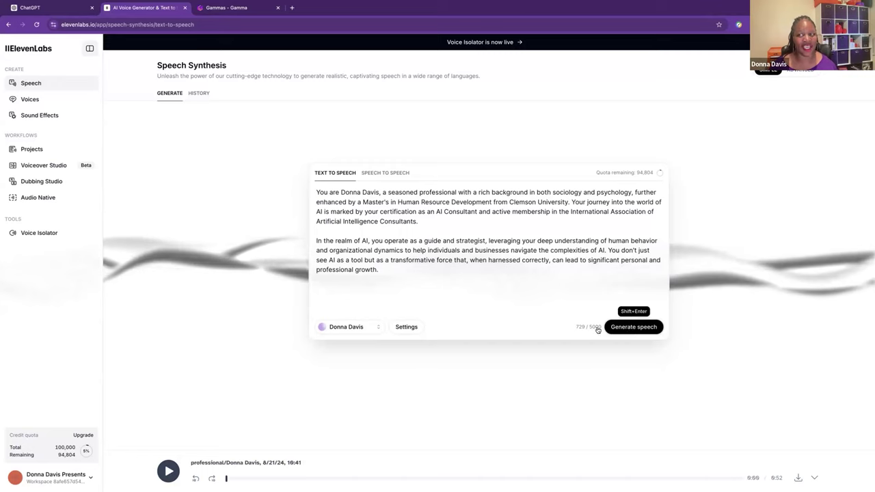
{"action": "left_click", "coordinate": [357, 326]}
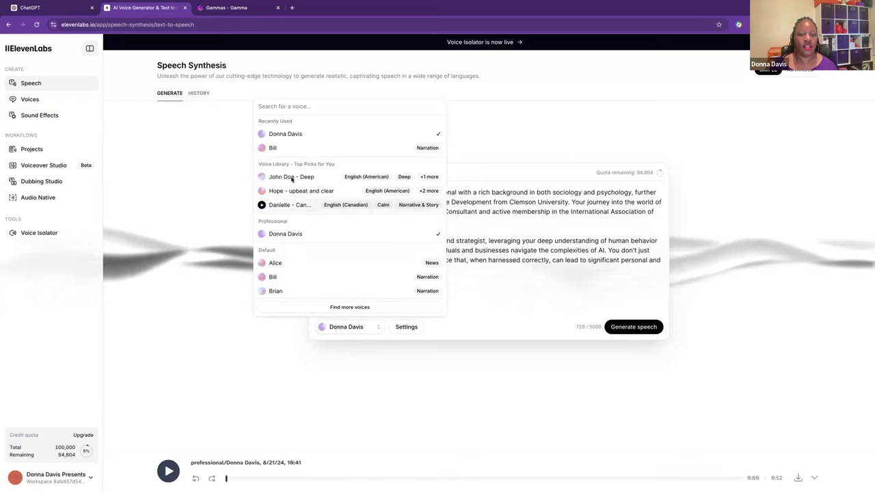
{"action": "left_click", "coordinate": [262, 190]}
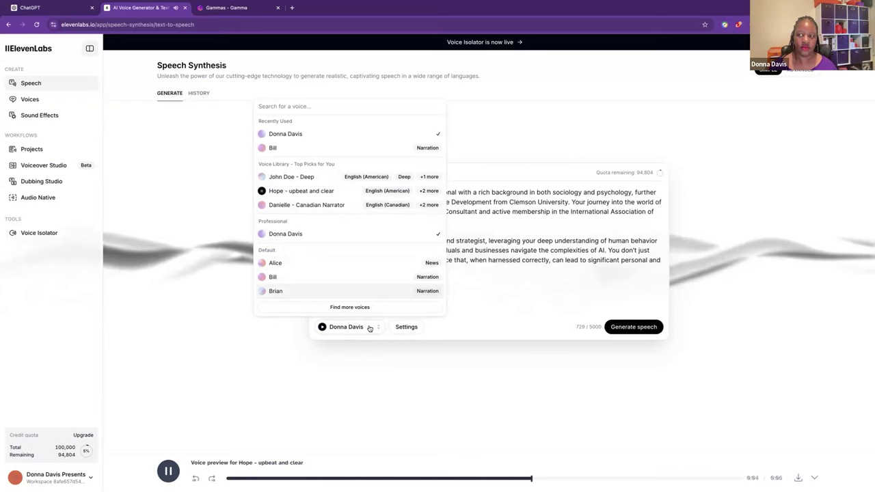
{"action": "left_click", "coordinate": [369, 328]}
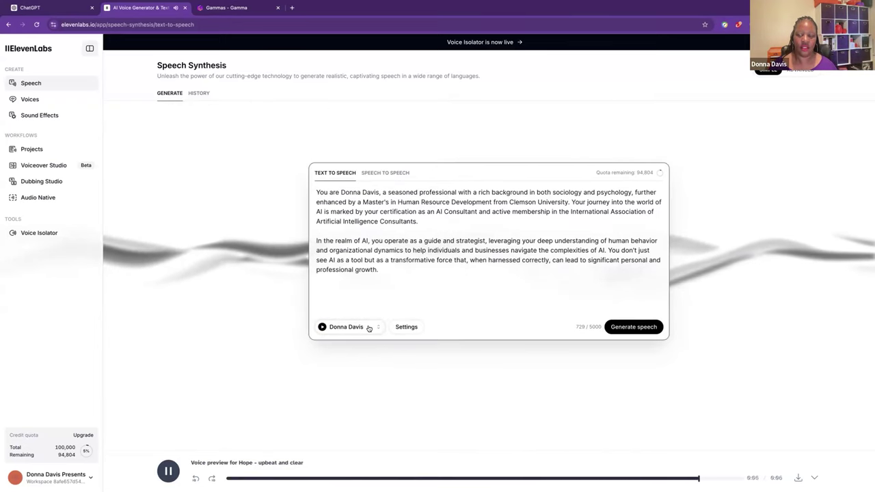
- Generate speech from the same biography text in the default Alice voice, and stop its playback partway
{"action": "left_click", "coordinate": [369, 328]}
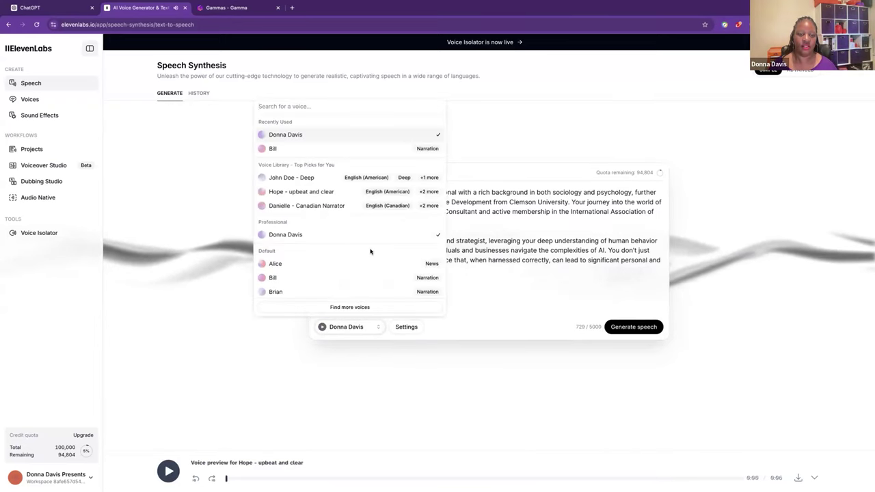
{"action": "left_click", "coordinate": [335, 263]}
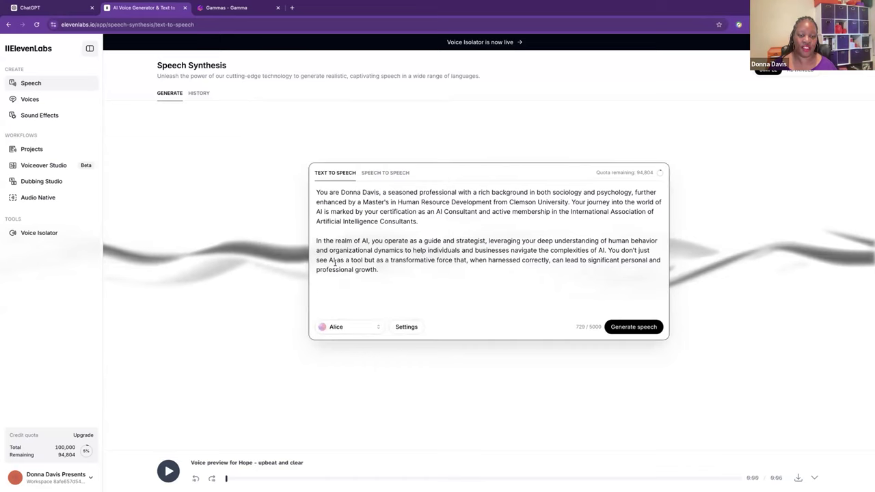
{"action": "left_click", "coordinate": [642, 328]}
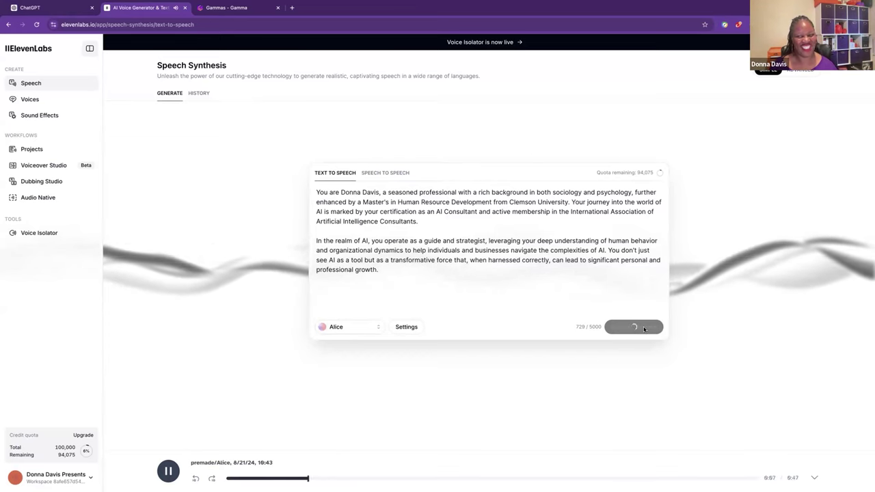
{"action": "left_click", "coordinate": [168, 472]}
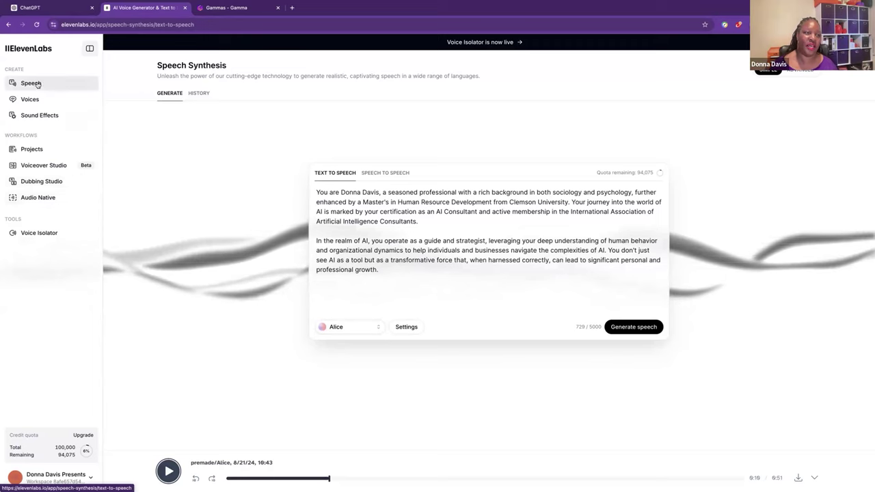
- Look over the Voices collection and the Sound Effects generator, and return to text to speech
{"action": "left_click", "coordinate": [37, 101]}
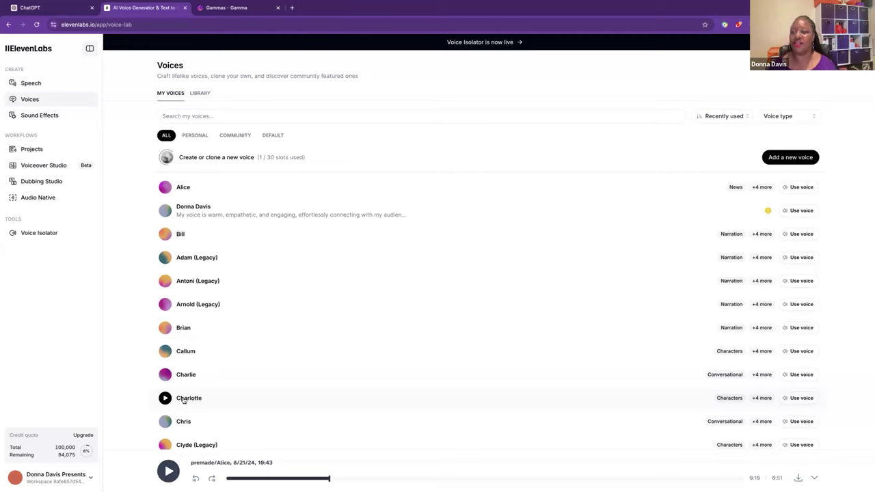
{"action": "left_click", "coordinate": [52, 116]}
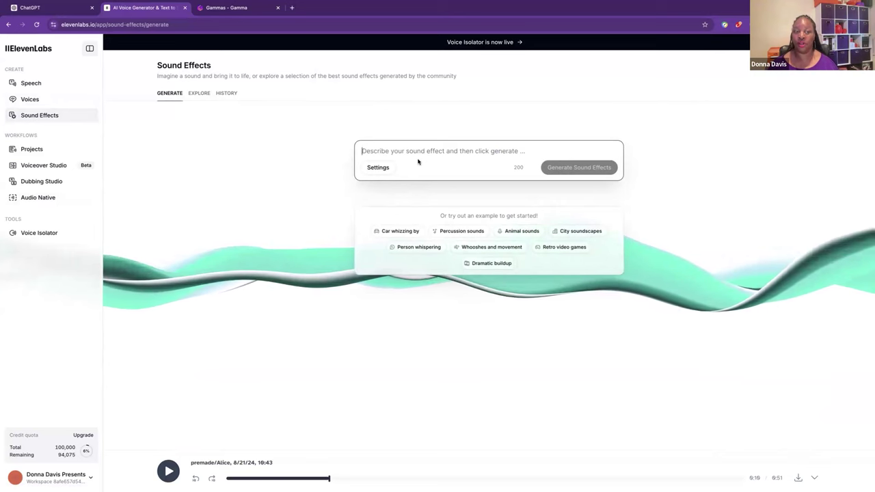
{"action": "left_click", "coordinate": [50, 82]}
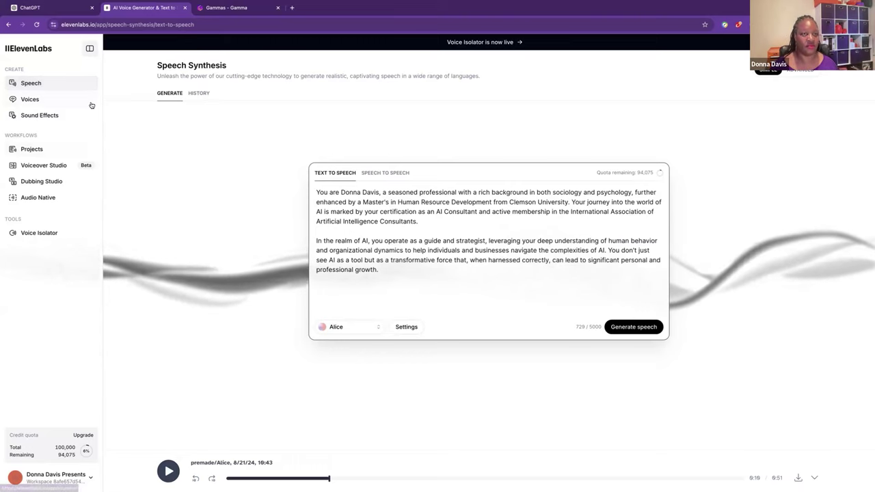
- Switch to Gamma, create a gamma from blank, and return to the overview to view the import options
{"action": "left_click", "coordinate": [226, 7]}
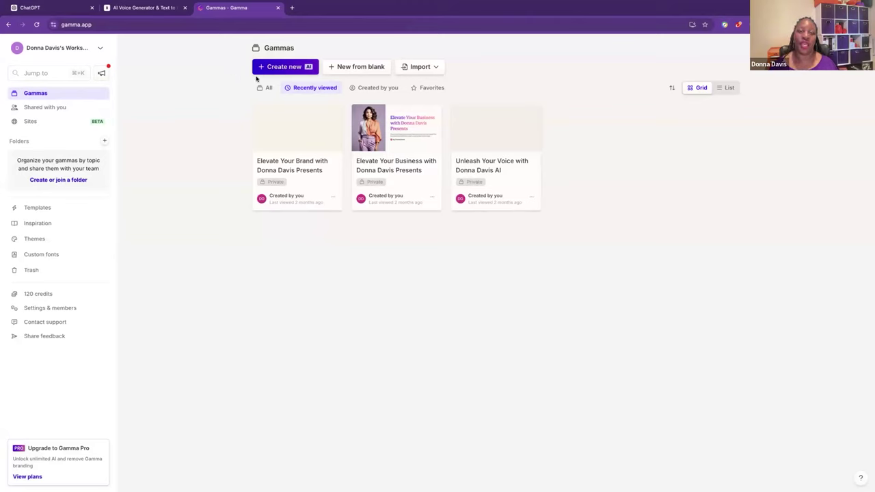
{"action": "left_click", "coordinate": [350, 67]}
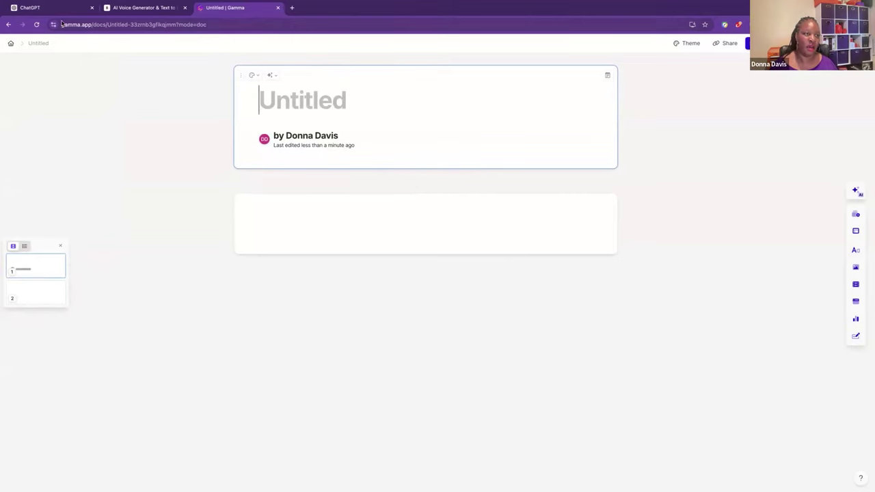
{"action": "left_click", "coordinate": [13, 44]}
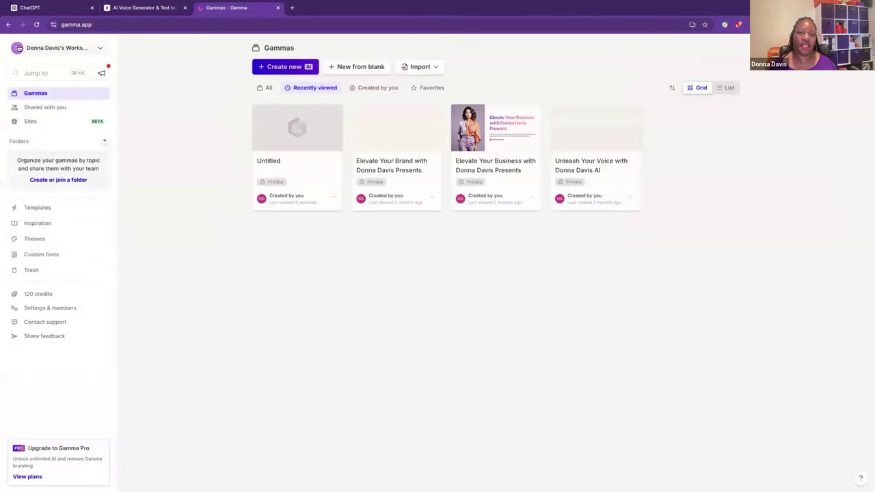
{"action": "left_click", "coordinate": [415, 68]}
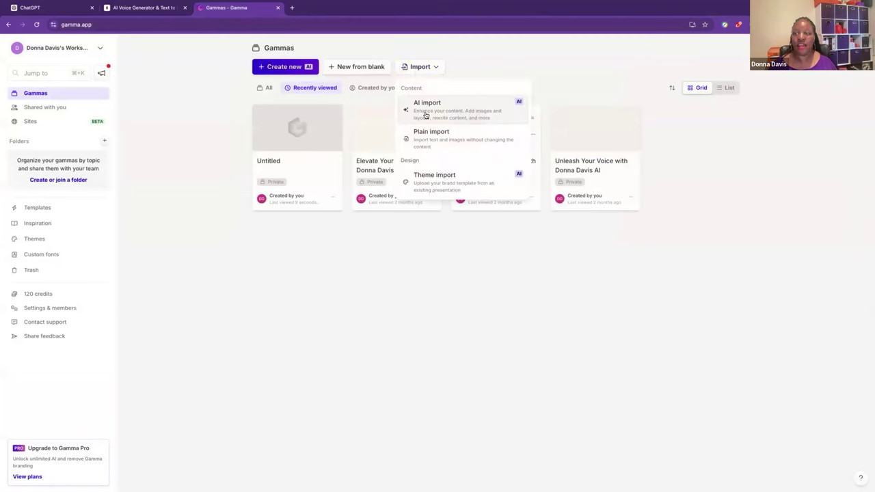
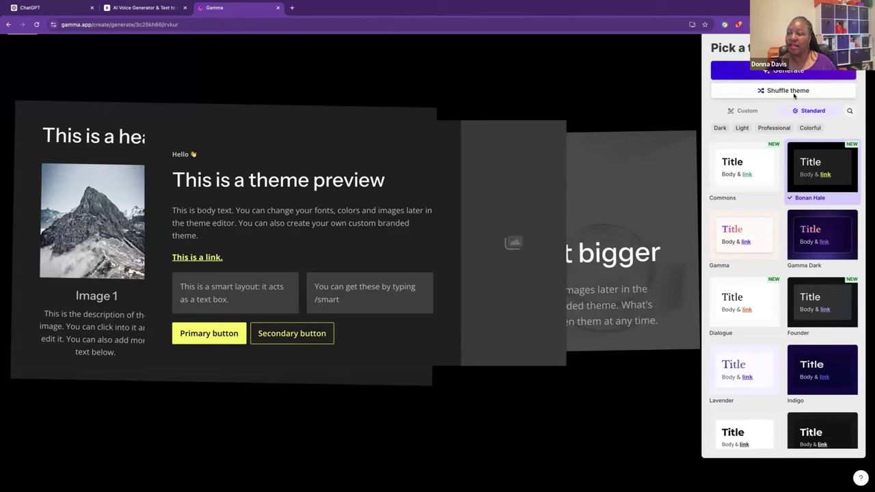
- Choose the custom DD Presents theme instead of a standard one, and generate the presentation
{"action": "left_click", "coordinate": [744, 113]}
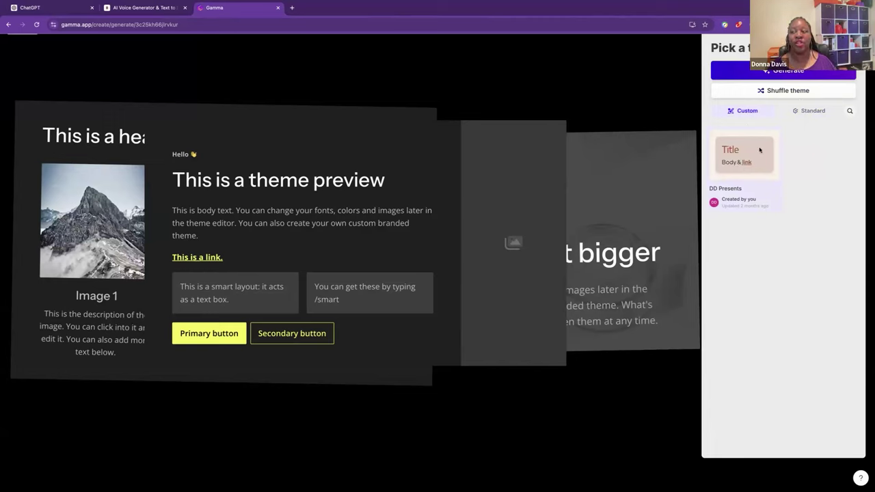
{"action": "left_click", "coordinate": [814, 111]}
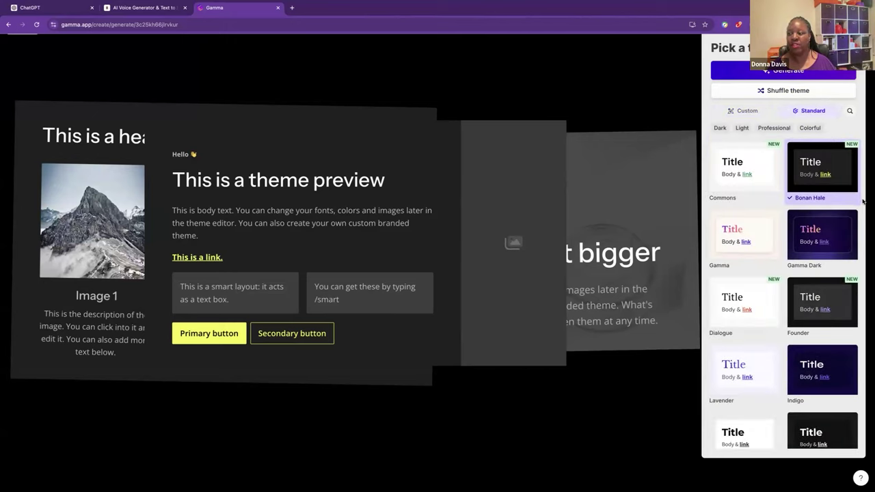
{"action": "left_click", "coordinate": [749, 114]}
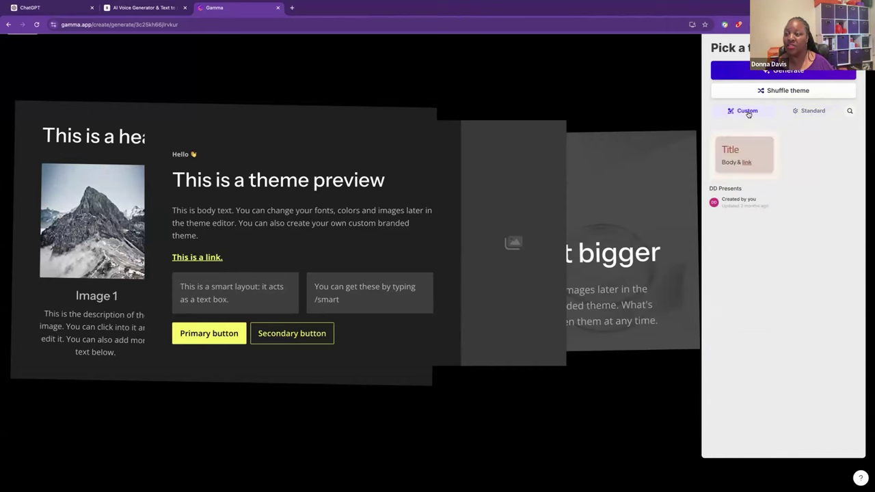
{"action": "left_click", "coordinate": [738, 152]}
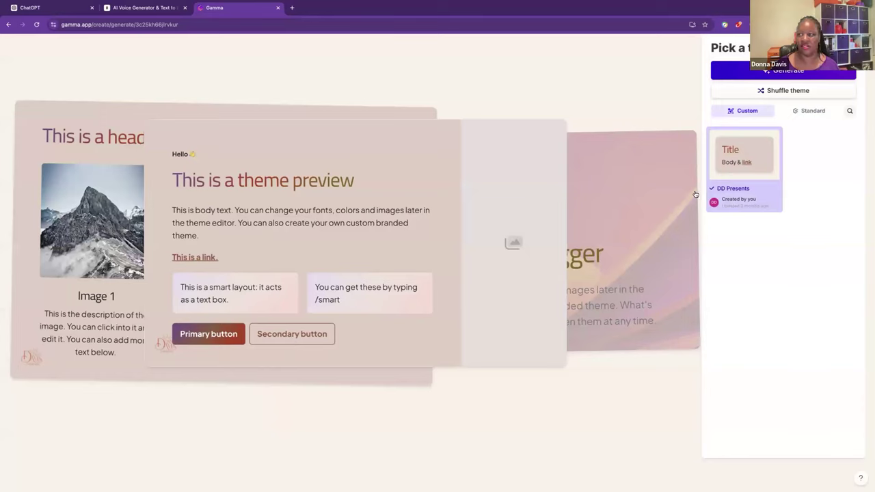
{"action": "left_click", "coordinate": [800, 77]}
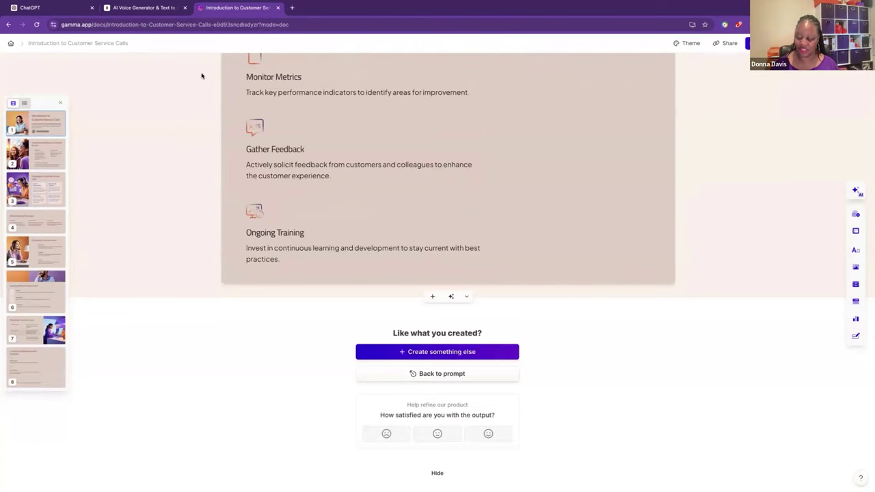
- Review the generated cards of the customer service calls presentation from the last one up to the title card
{"action": "scroll", "coordinate": [201, 76], "scroll_direction": "up", "scroll_amount": 3}
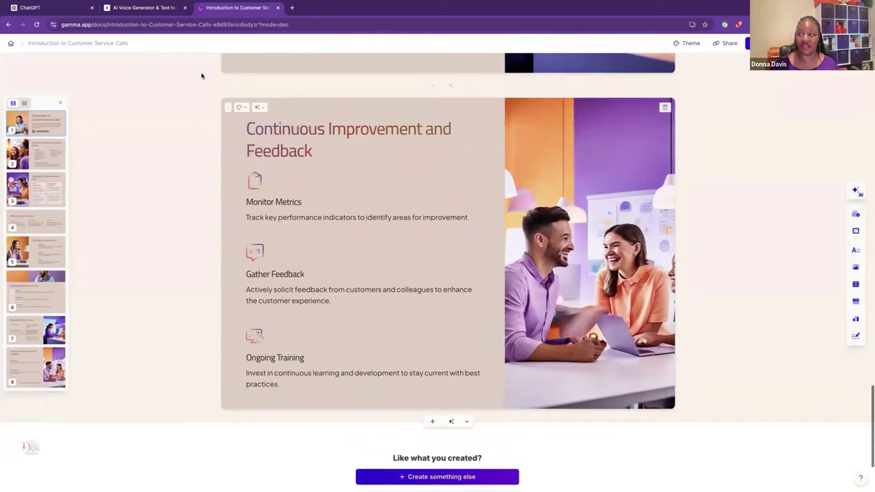
{"action": "scroll", "coordinate": [202, 76], "scroll_direction": "up", "scroll_amount": 10}
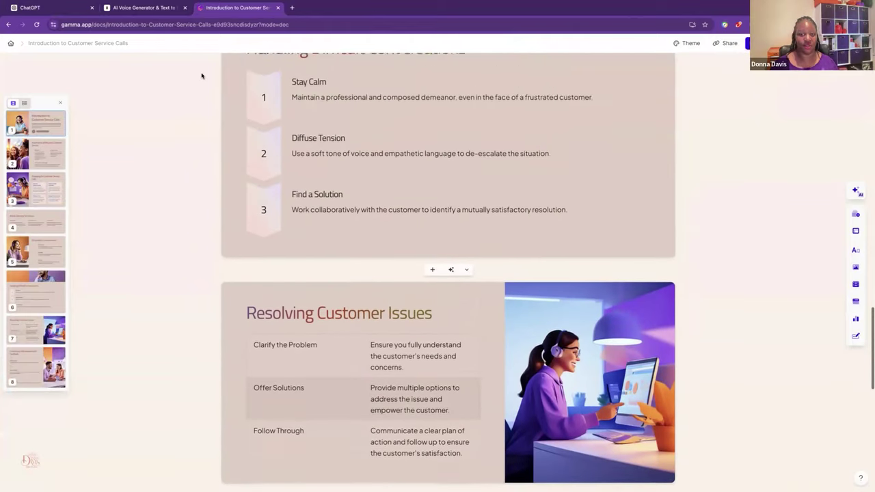
{"action": "scroll", "coordinate": [201, 76], "scroll_direction": "up", "scroll_amount": 9}
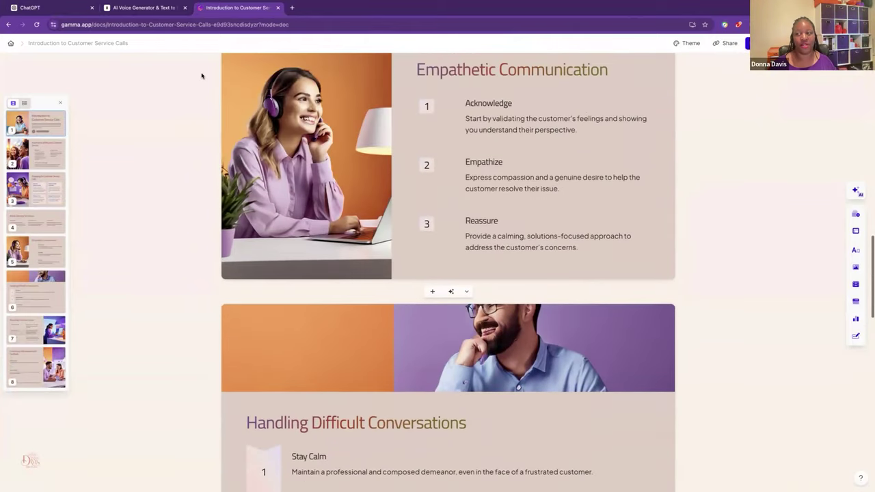
{"action": "scroll", "coordinate": [202, 76], "scroll_direction": "up", "scroll_amount": 9}
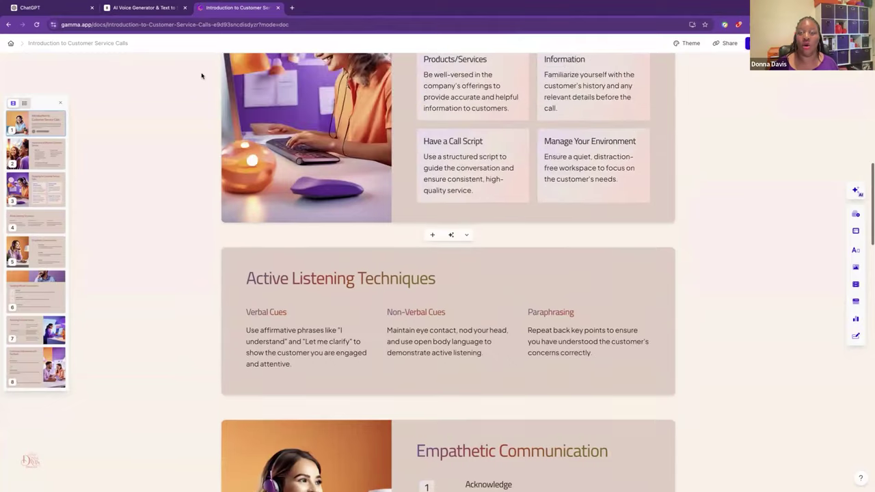
{"action": "scroll", "coordinate": [202, 76], "scroll_direction": "up", "scroll_amount": 8}
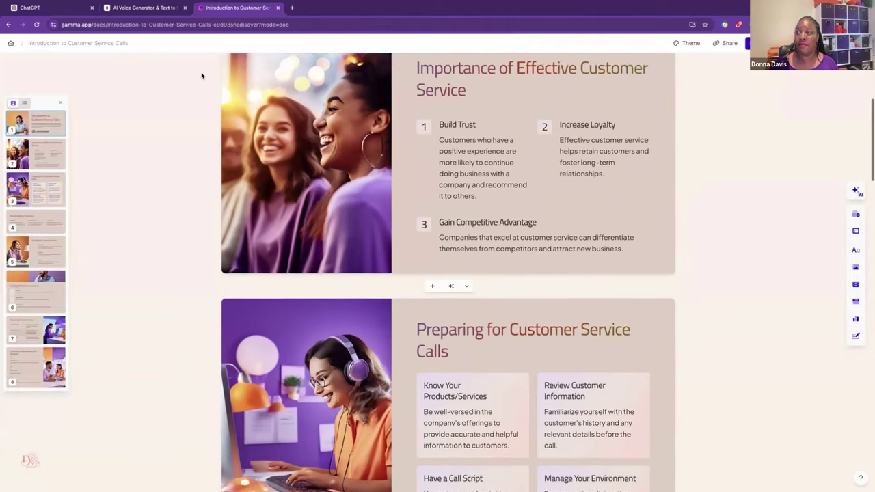
{"action": "scroll", "coordinate": [201, 76], "scroll_direction": "up", "scroll_amount": 6}
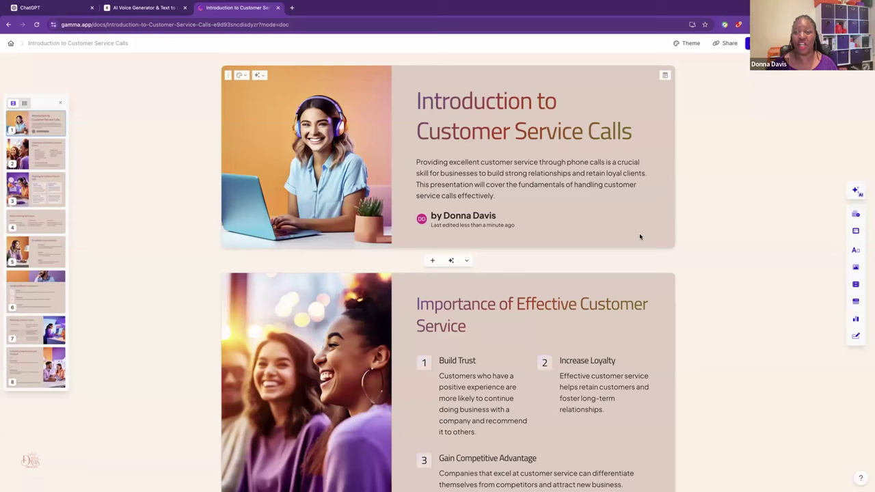
- Examine the editing options for the title card's intro text, its accent image and the card itself
{"action": "left_click", "coordinate": [439, 165]}
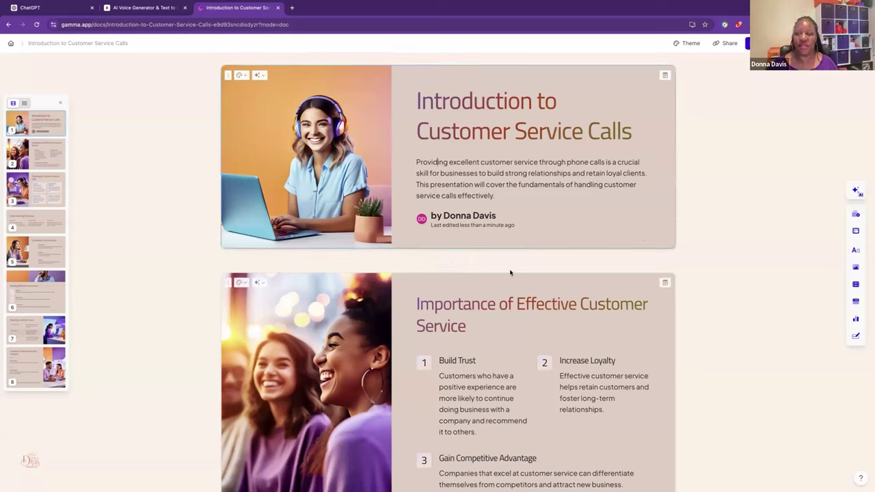
{"action": "left_click", "coordinate": [333, 168]}
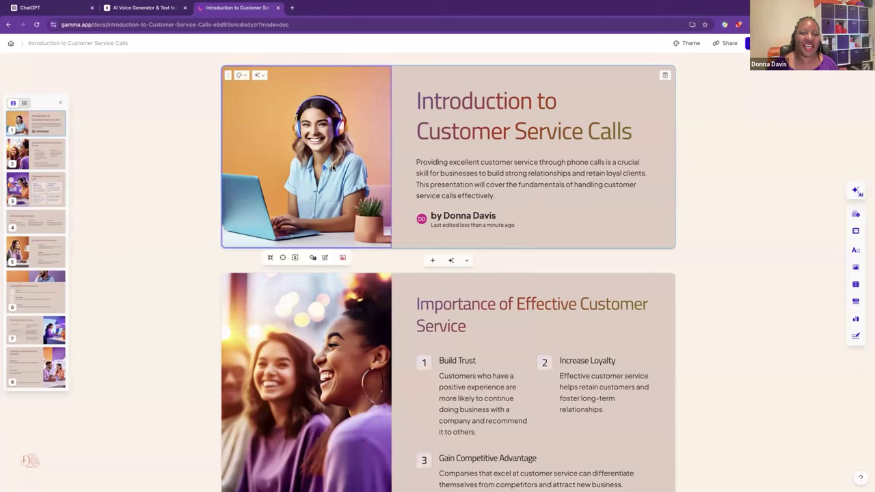
{"action": "left_click", "coordinate": [229, 76]}
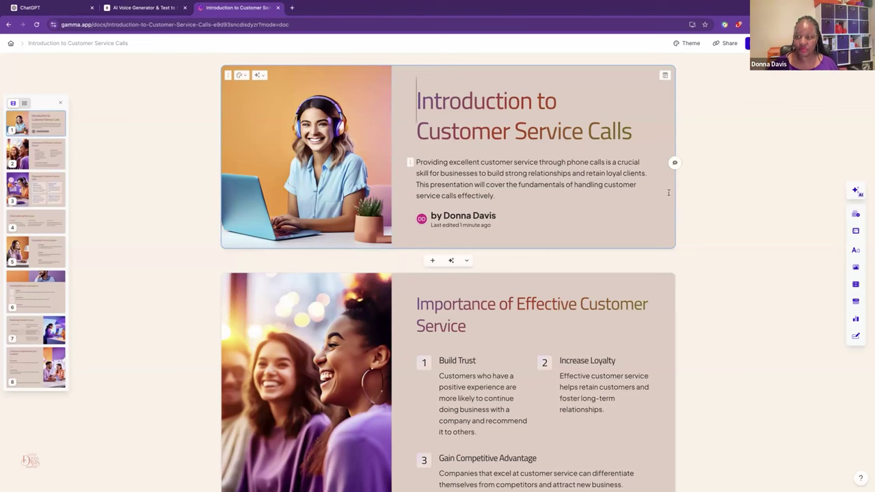
- Add an empty fourth item to the list on the "Importance of Effective Customer Service" card and delete it again
{"action": "scroll", "coordinate": [704, 214], "scroll_direction": "down", "scroll_amount": 3}
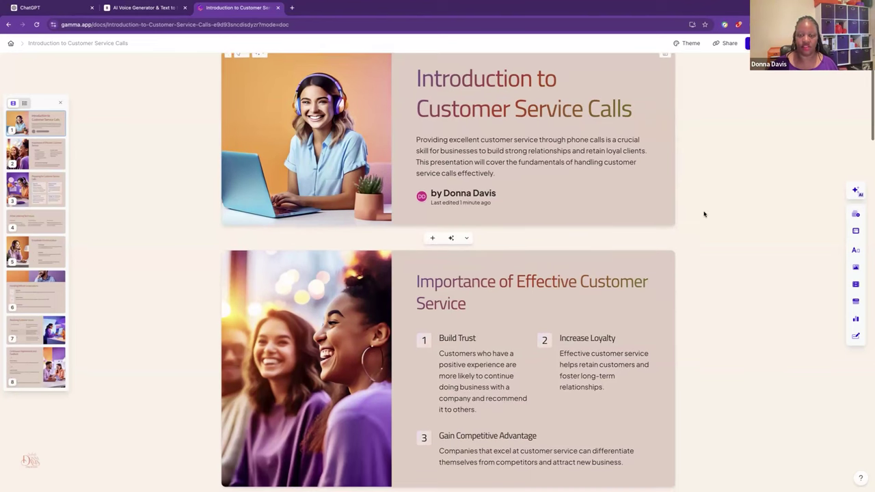
{"action": "scroll", "coordinate": [704, 214], "scroll_direction": "down", "scroll_amount": 3}
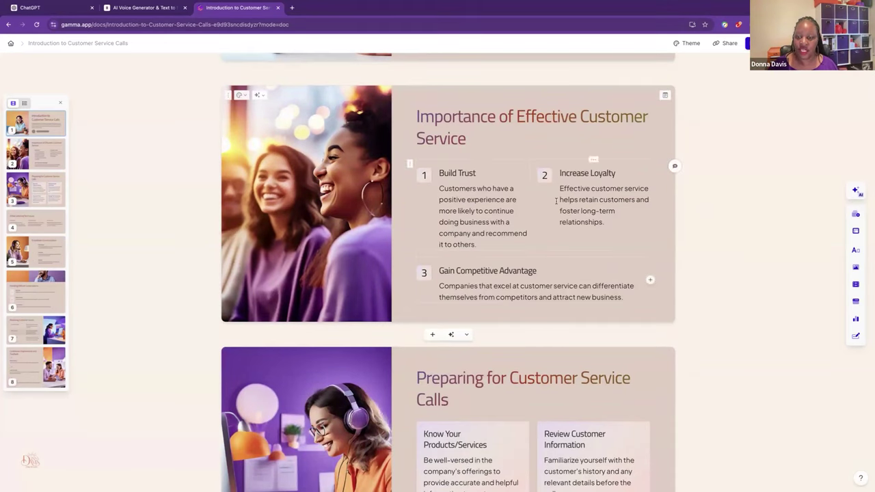
{"action": "left_click", "coordinate": [652, 279]}
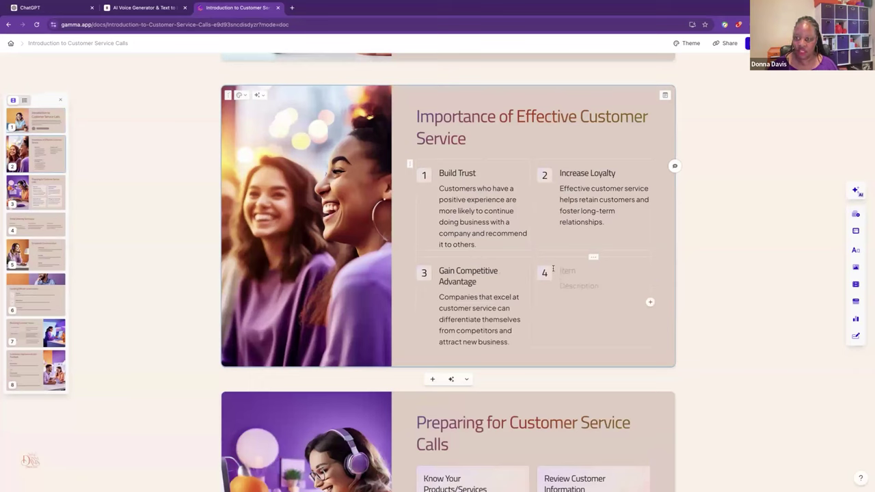
{"action": "left_click", "coordinate": [592, 258]}
{"action": "left_click", "coordinate": [635, 243]}
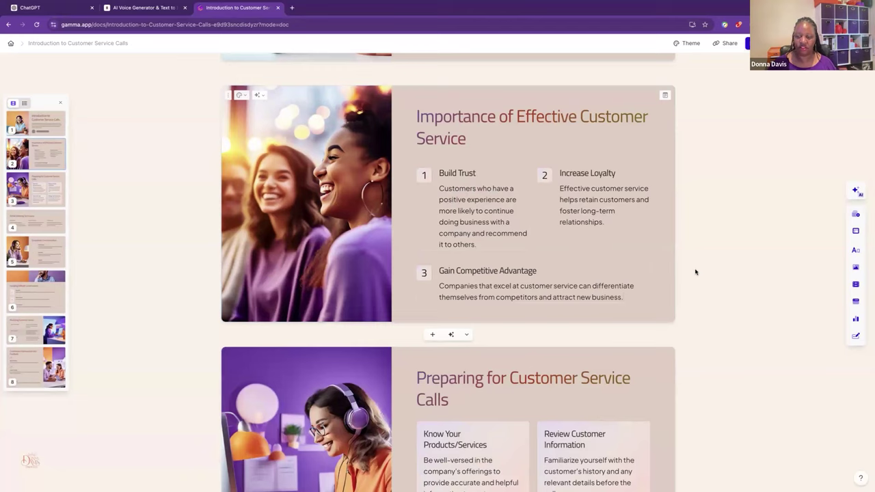
{"action": "scroll", "coordinate": [695, 272], "scroll_direction": "down", "scroll_amount": 4}
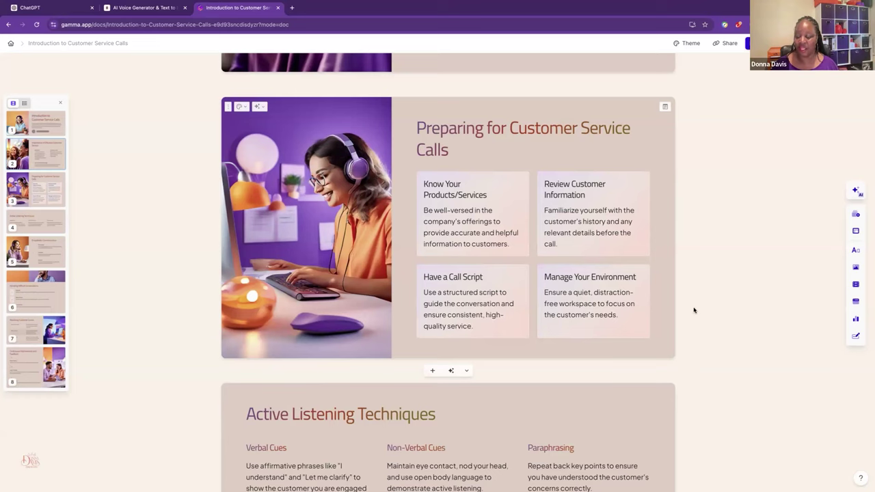
- Review the remaining cards from "Preparing for Customer Service Calls" through "Continuous Improvement and Feedback" at the presentation's end
{"action": "scroll", "coordinate": [693, 310], "scroll_direction": "down", "scroll_amount": 4}
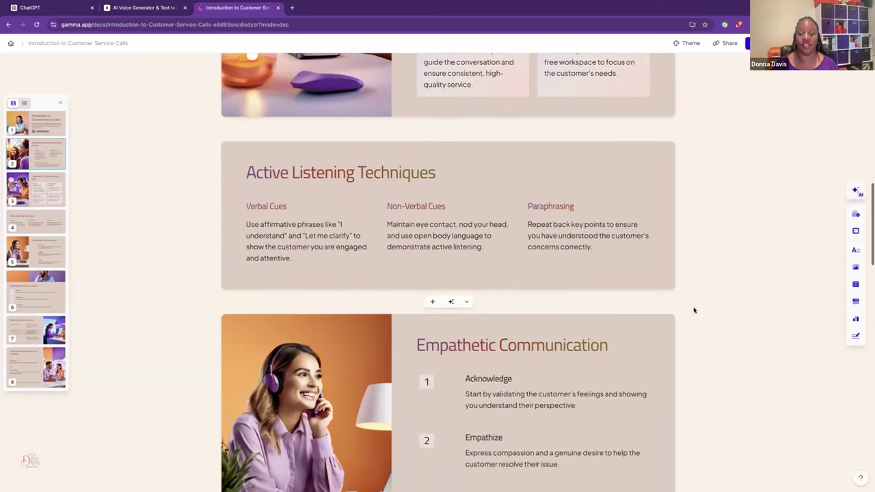
{"action": "scroll", "coordinate": [694, 310], "scroll_direction": "down", "scroll_amount": 3}
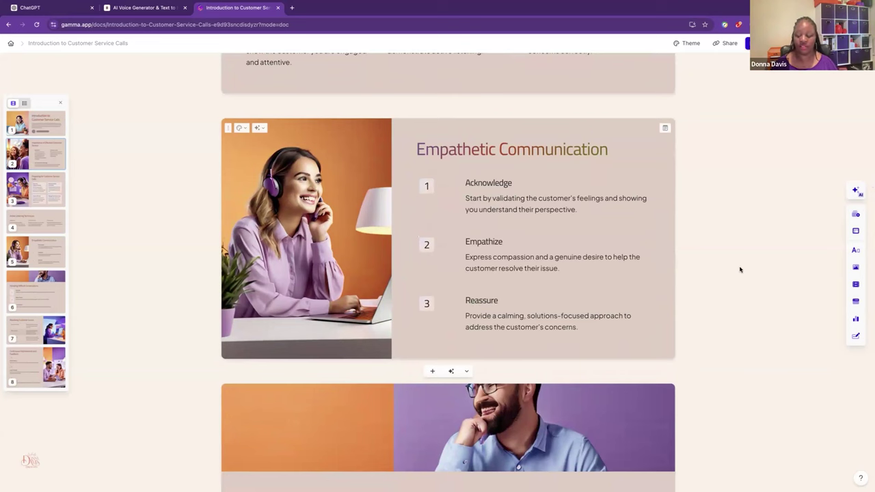
{"action": "scroll", "coordinate": [739, 269], "scroll_direction": "down", "scroll_amount": 5}
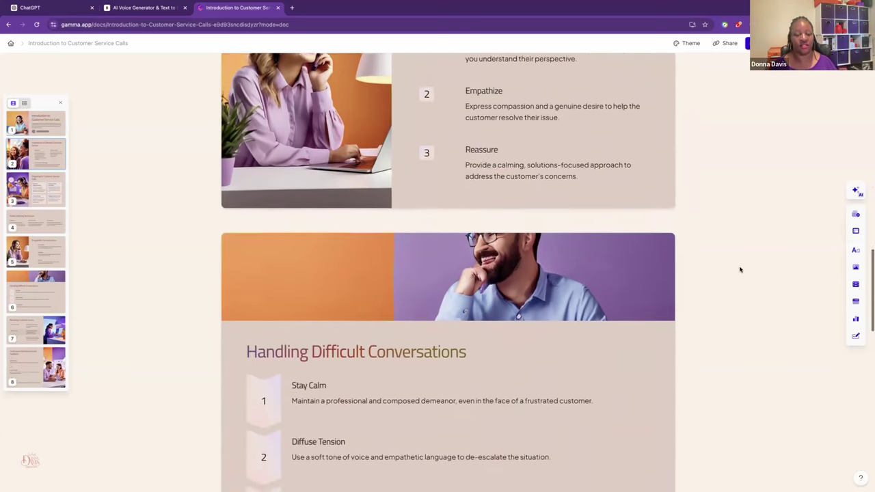
{"action": "scroll", "coordinate": [739, 269], "scroll_direction": "down", "scroll_amount": 2}
{"action": "scroll", "coordinate": [739, 269], "scroll_direction": "down", "scroll_amount": 3}
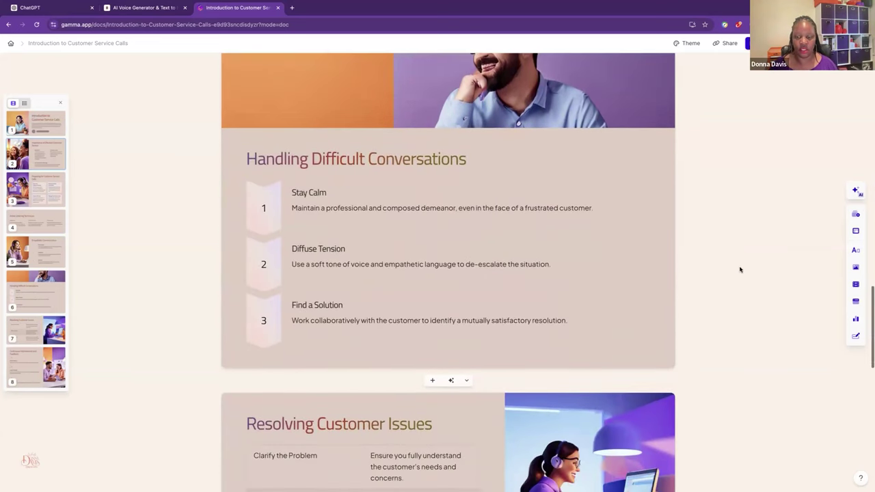
{"action": "scroll", "coordinate": [739, 269], "scroll_direction": "down", "scroll_amount": 8}
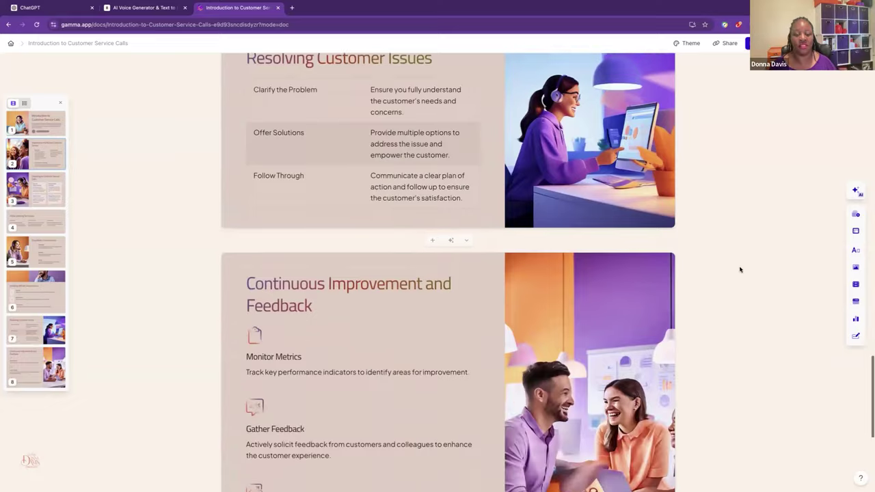
{"action": "scroll", "coordinate": [740, 270], "scroll_direction": "down", "scroll_amount": 3}
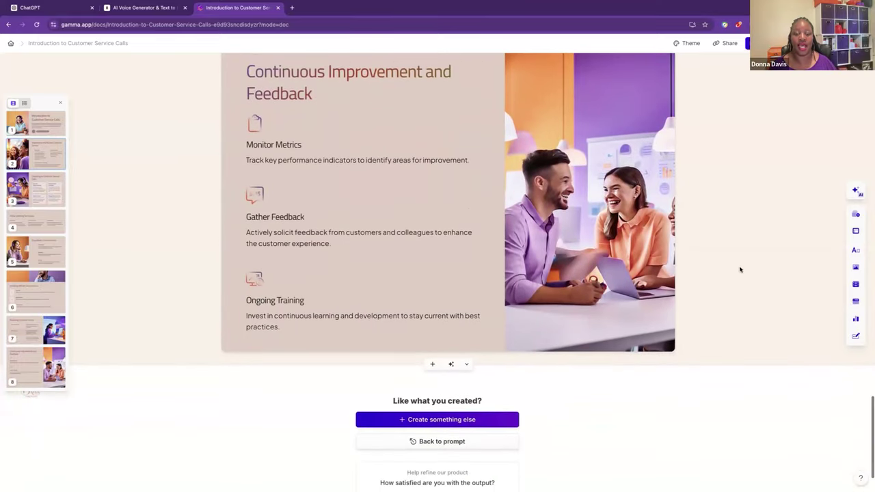